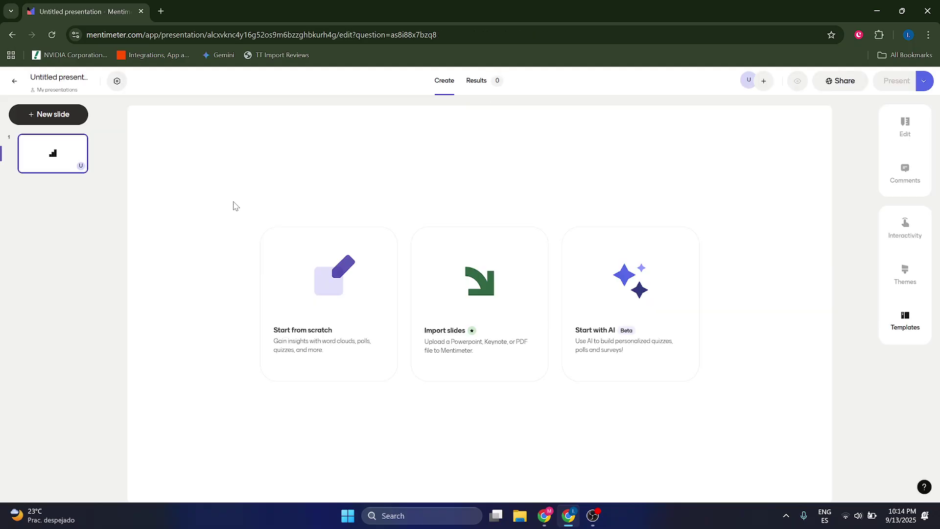
Step: Add a Select Answer slide from the Quiz competitions slide types
click(49, 117)
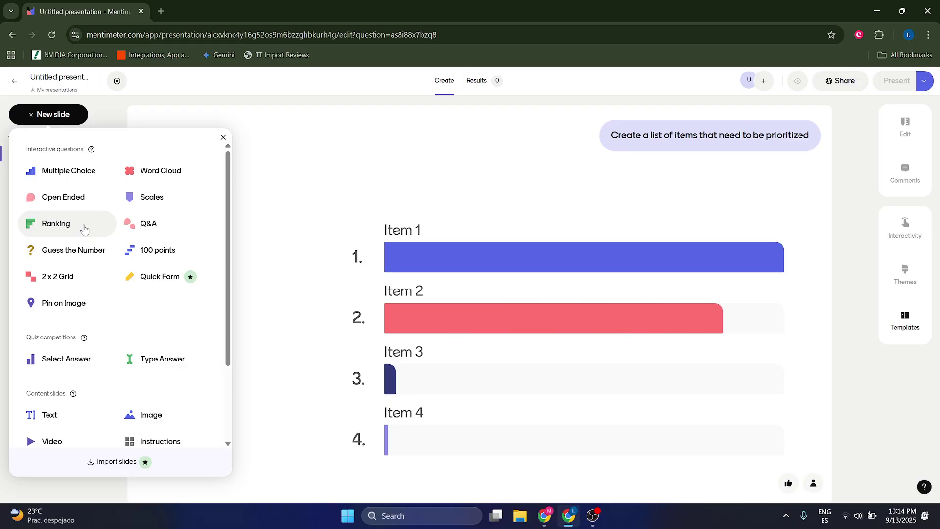
mouse_move(66, 359)
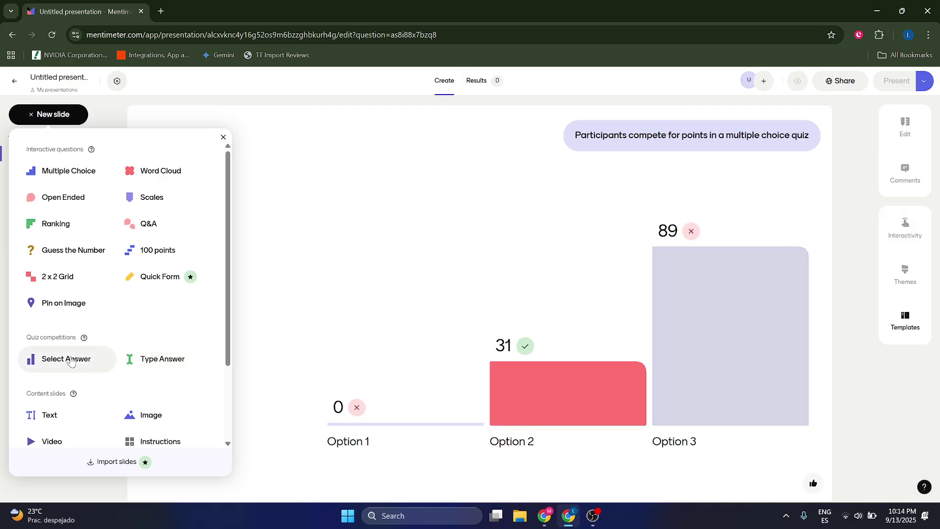
click(66, 359)
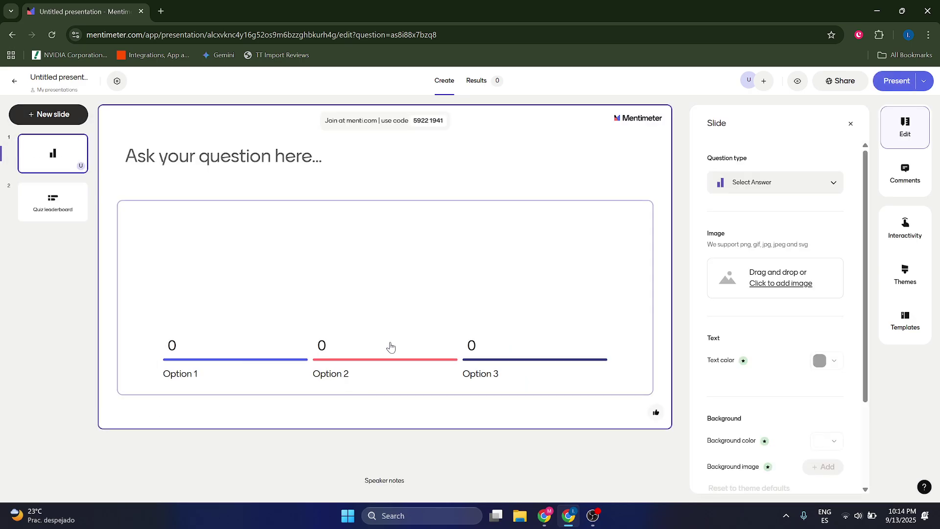
Step: Enter the question 'Which option do you prefer' in the quiz slide title
click(224, 156)
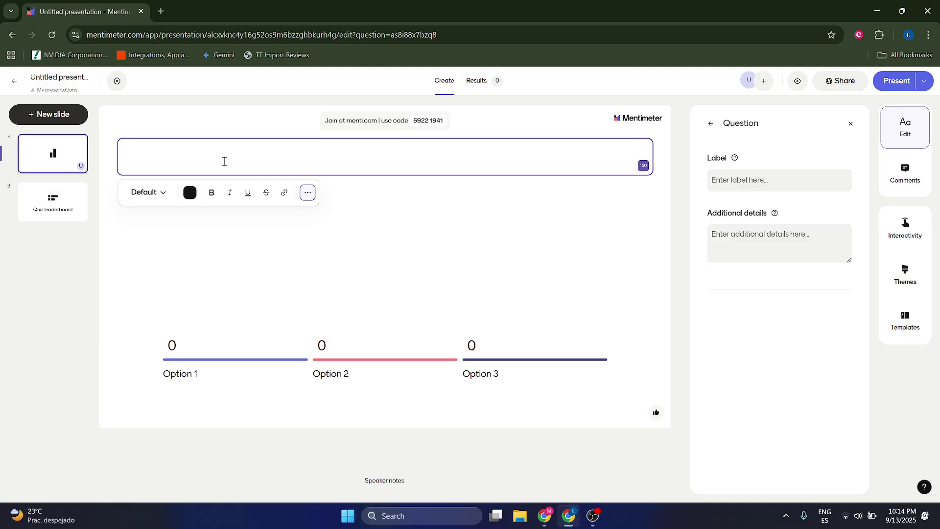
text(Which o)
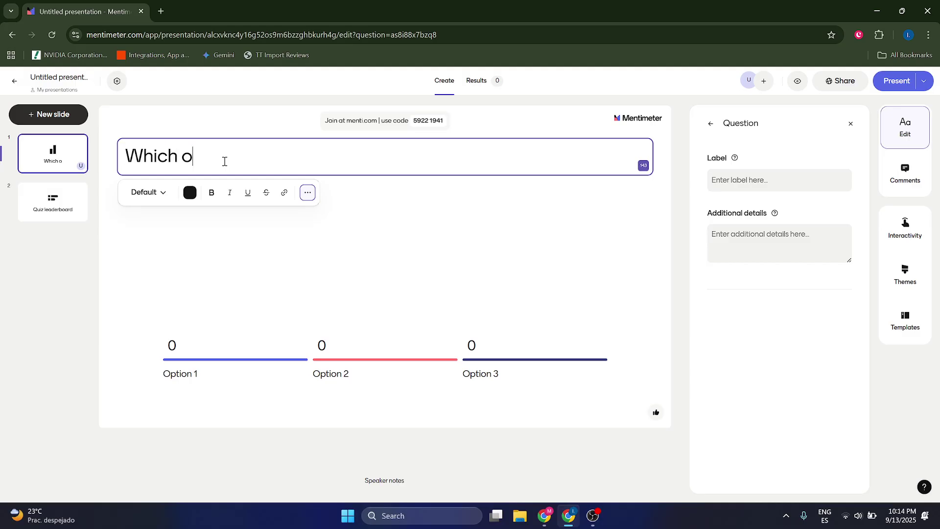
text(ption do you prefer)
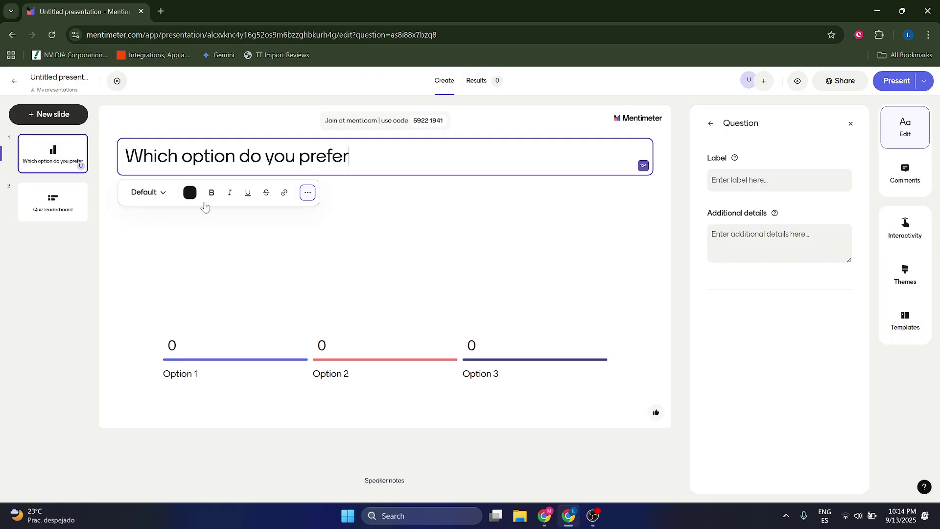
click(180, 373)
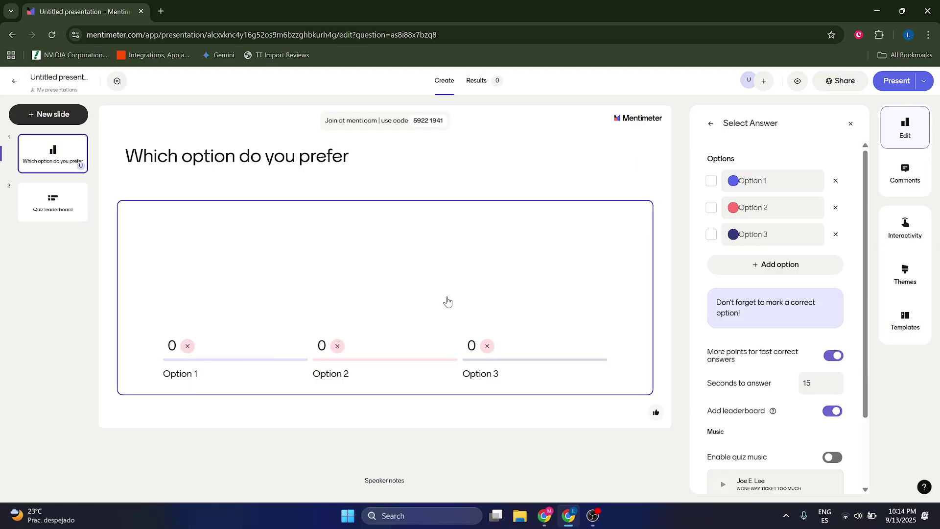
Step: Fill Option 1, 2 and 3 with Blue, Red and Dark blue
click(779, 181)
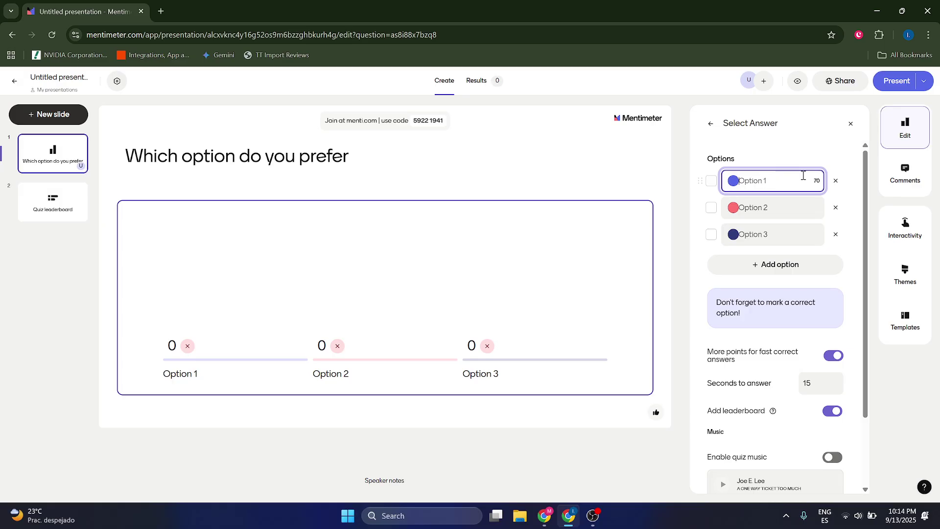
text(Ble)
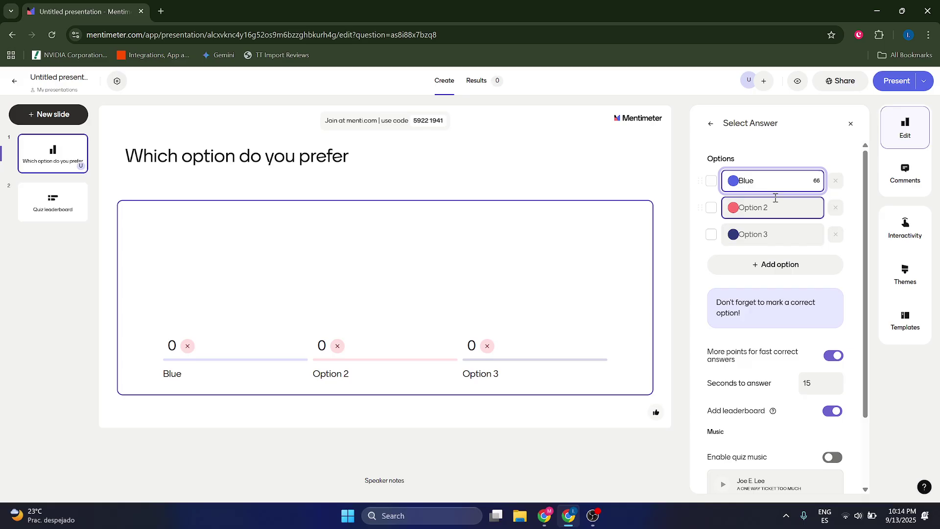
click(775, 207)
text(Red)
click(764, 234)
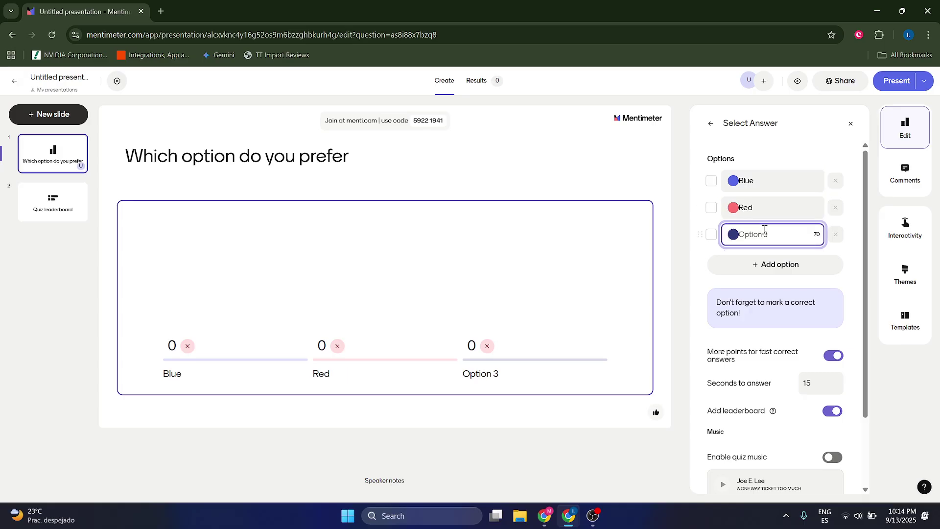
text(Dafrk blue)
click(764, 291)
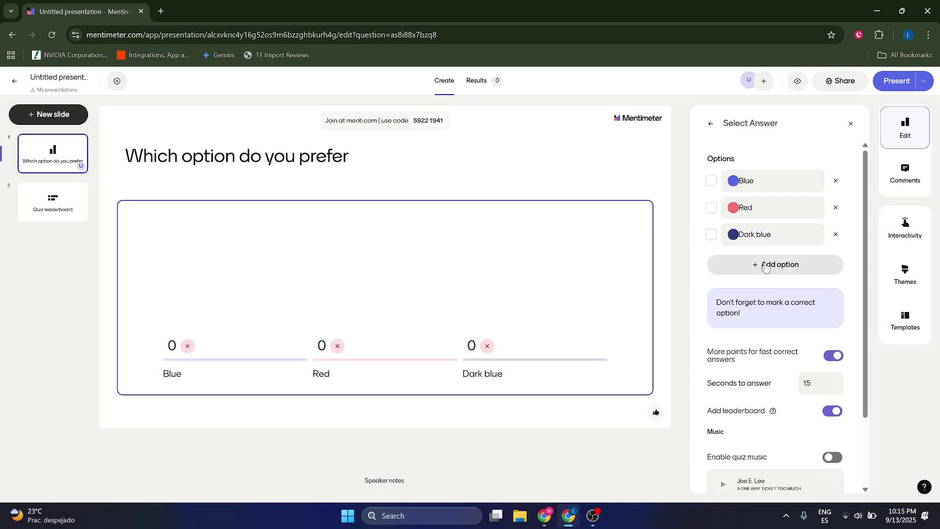
scroll(773, 340, down, 1)
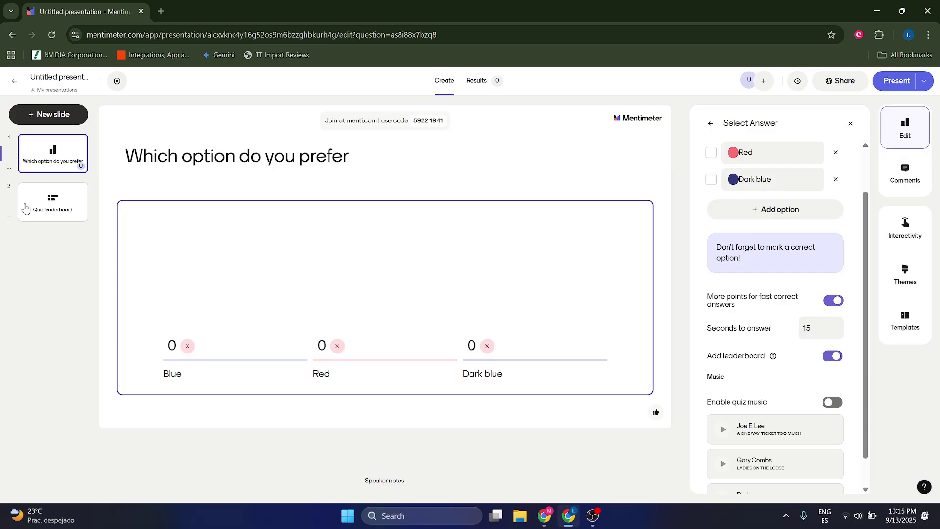
click(51, 202)
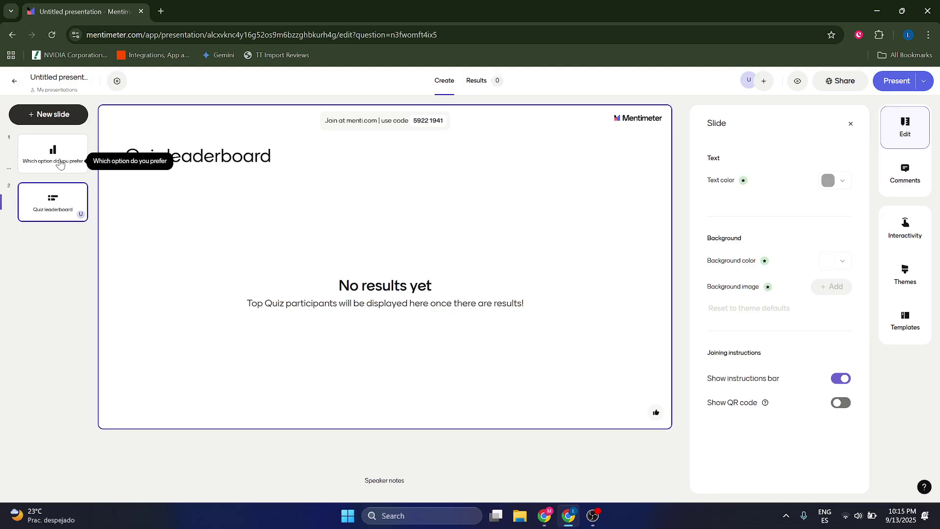
click(52, 154)
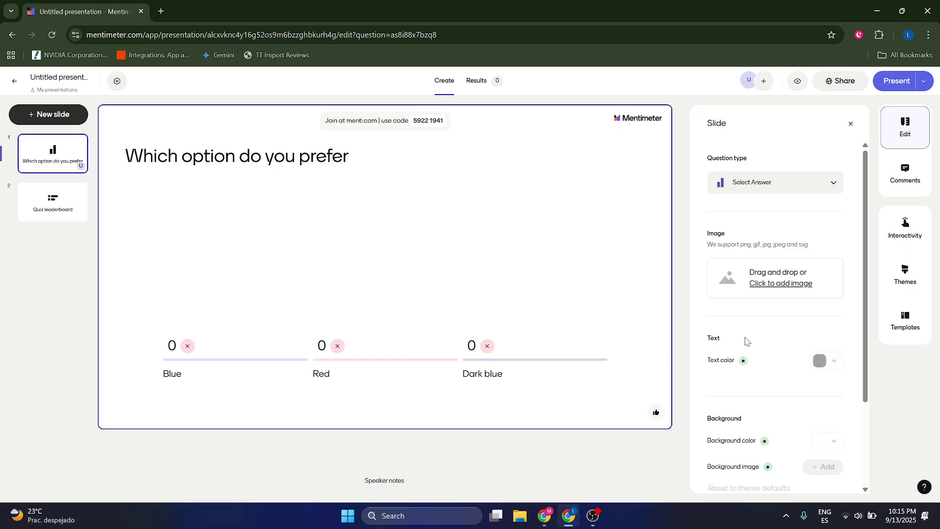
Step: Select the options chart to show the quiz's three answers and settings
click(323, 332)
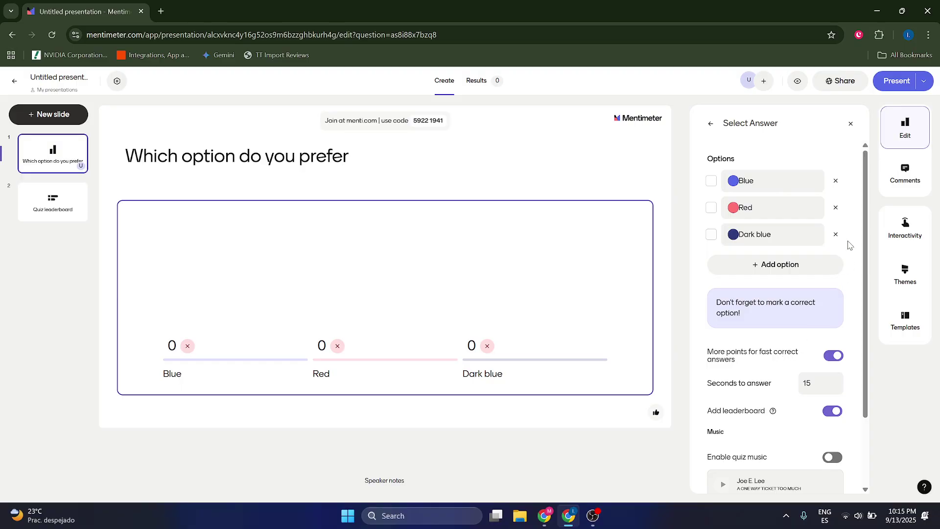
scroll(773, 302, down, 2)
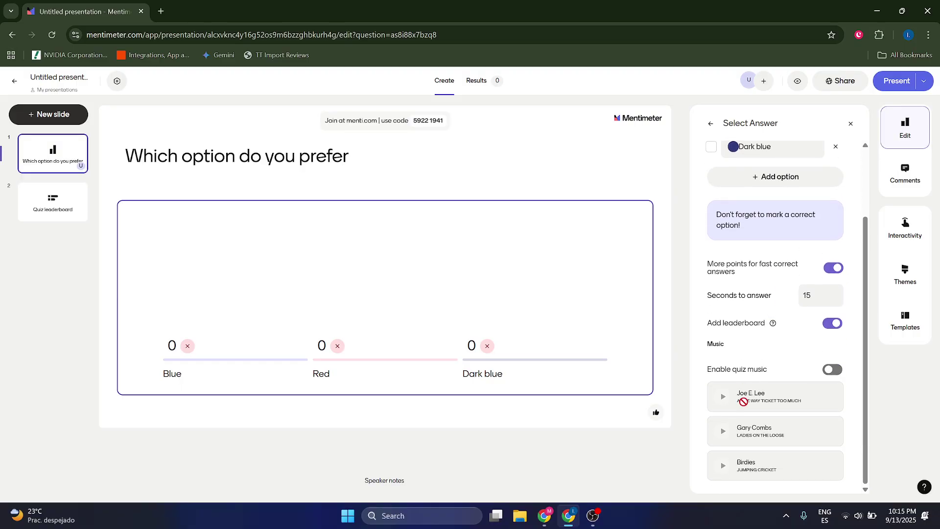
scroll(772, 369, up, 1)
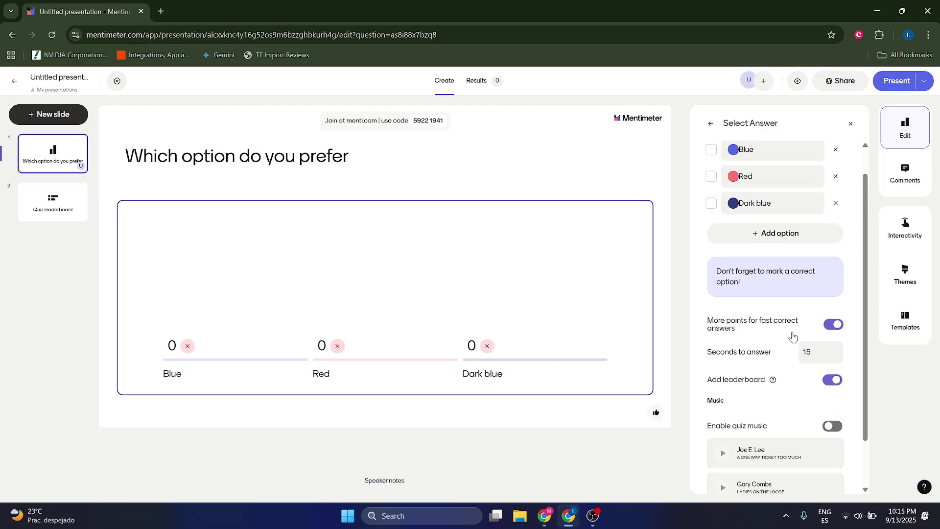
scroll(793, 331, up, 1)
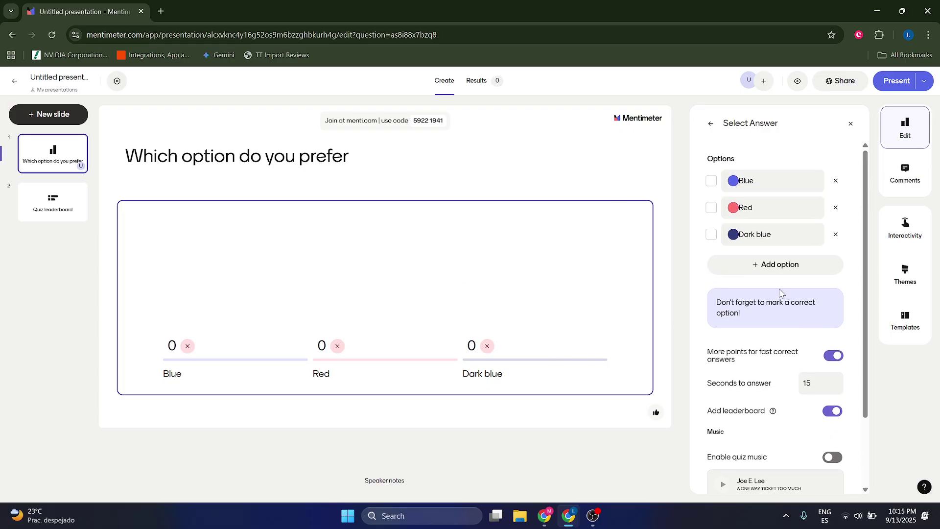
click(905, 176)
click(905, 230)
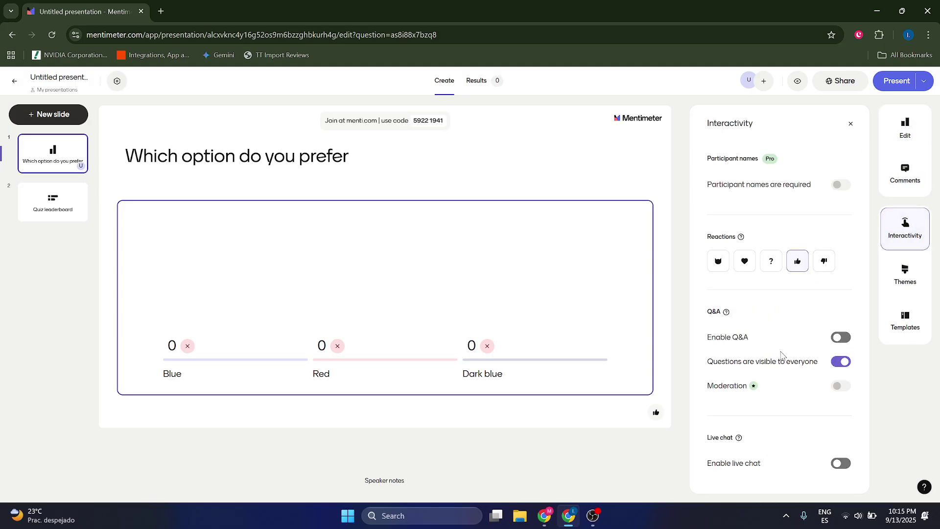
click(904, 275)
click(905, 230)
click(904, 174)
click(905, 133)
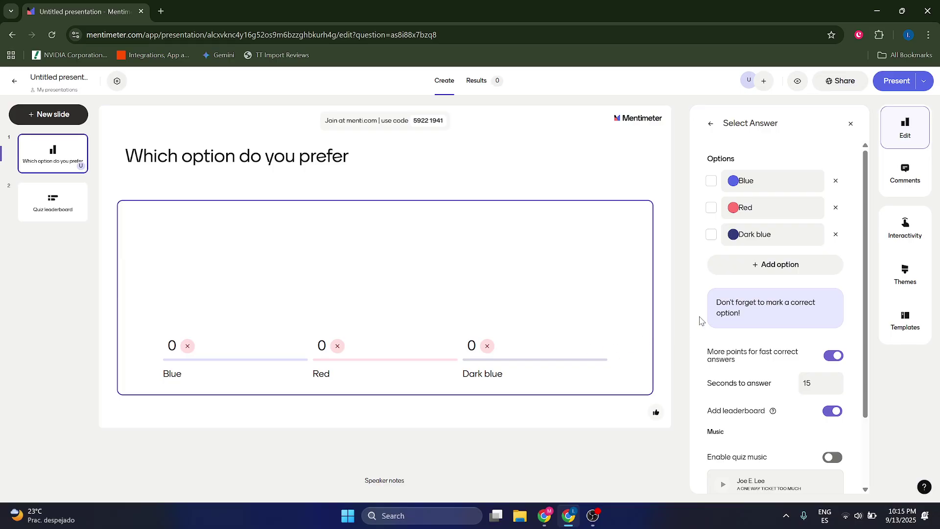
scroll(705, 323, down, 3)
scroll(738, 345, up, 3)
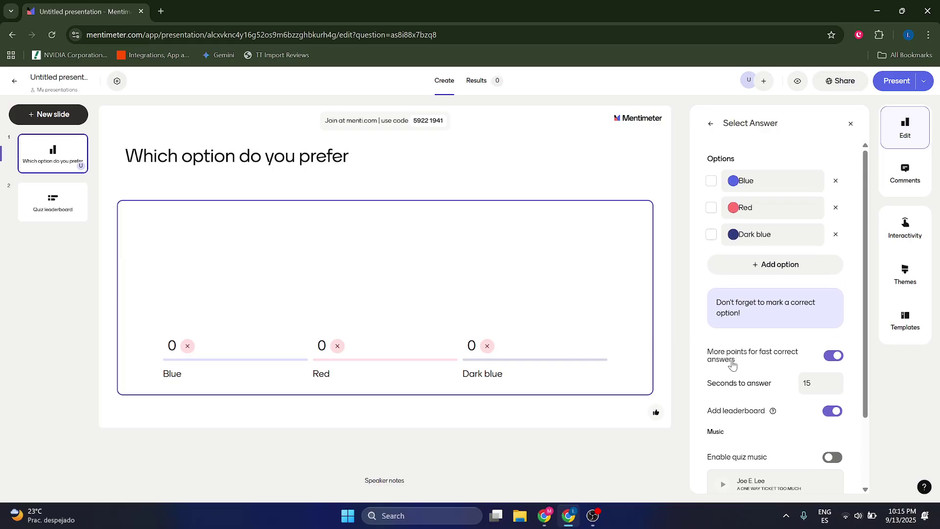